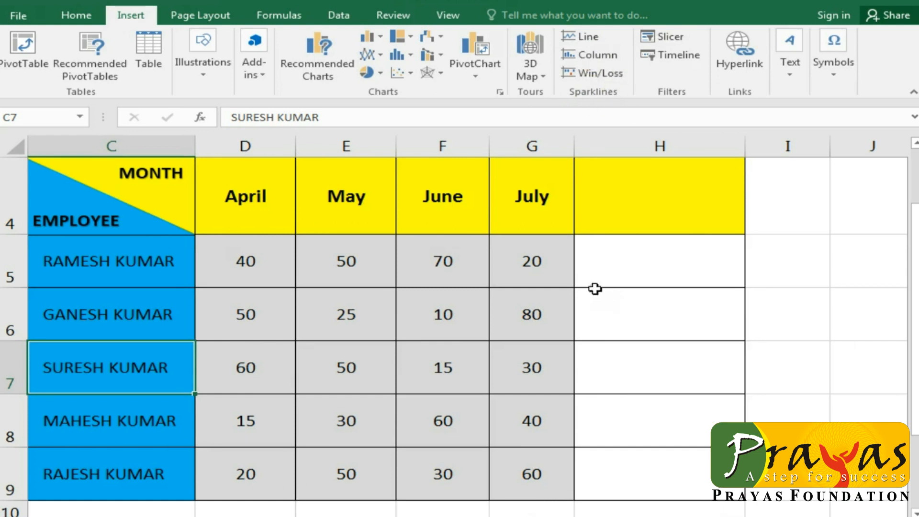
# Step: Review the employee names, the April to July month headers and each employee's monthly figures in the table
pyautogui.click(139, 265)
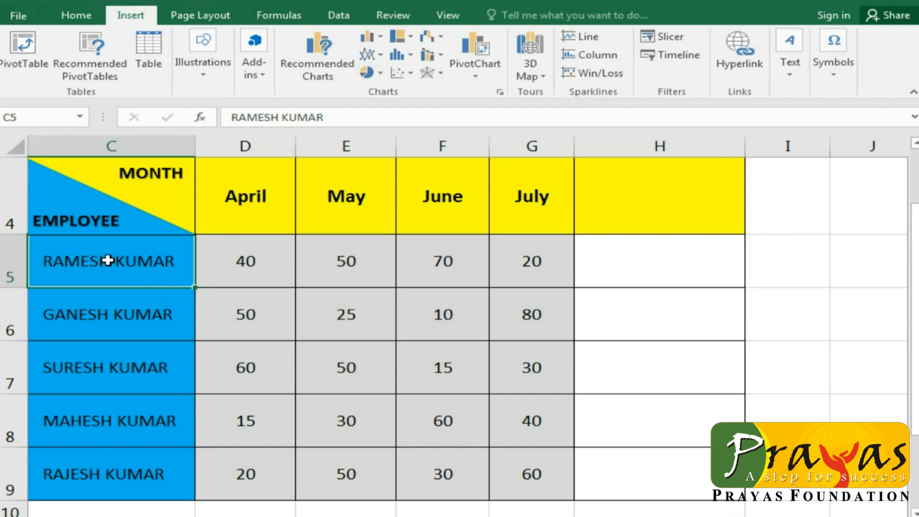
pyautogui.moveTo(106, 259); pyautogui.dragTo(108, 463)
pyautogui.click(247, 196)
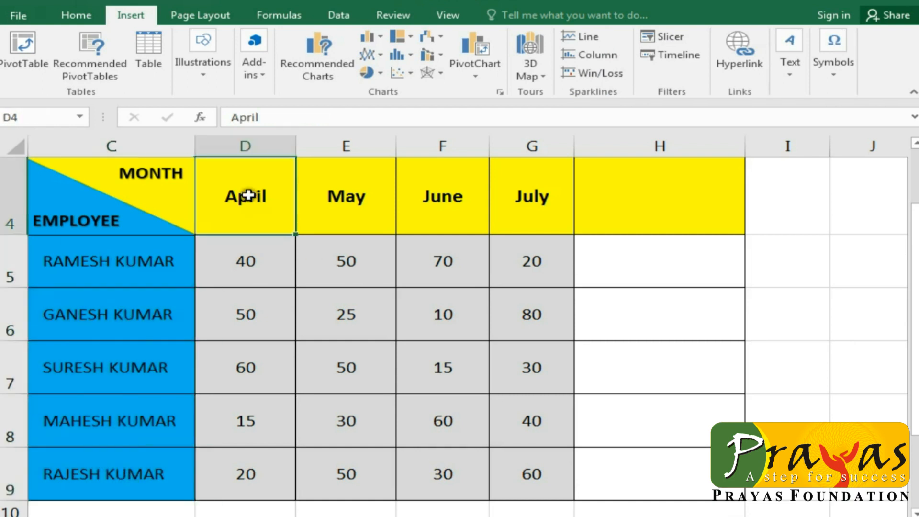
pyautogui.moveTo(247, 192); pyautogui.dragTo(499, 201)
pyautogui.click(106, 263)
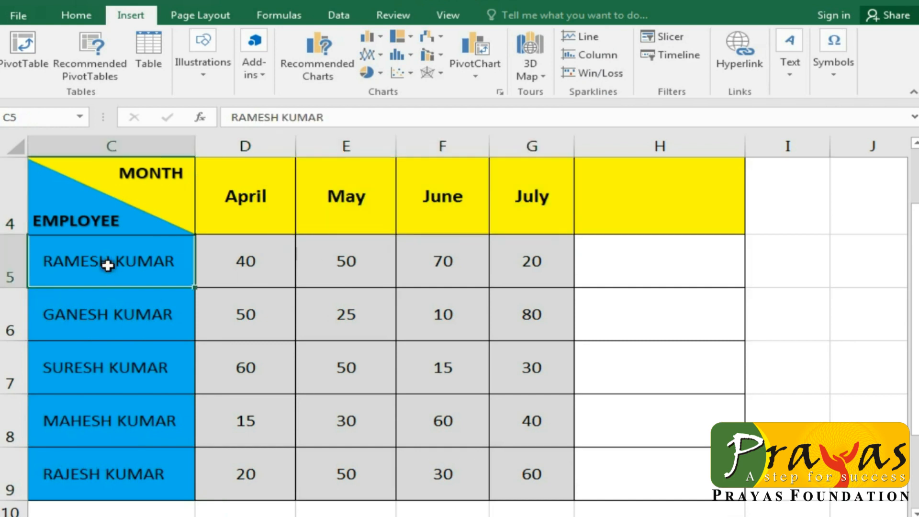
pyautogui.click(262, 259)
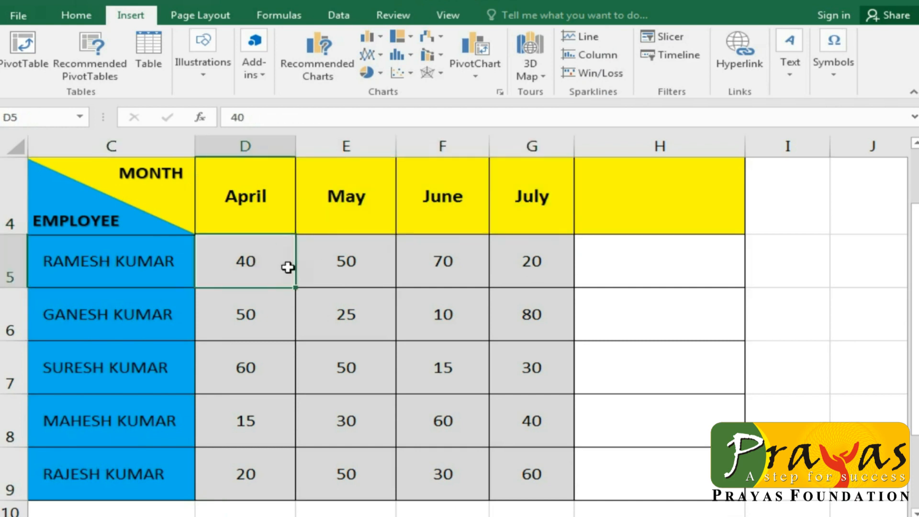
pyautogui.moveTo(258, 262); pyautogui.dragTo(518, 474)
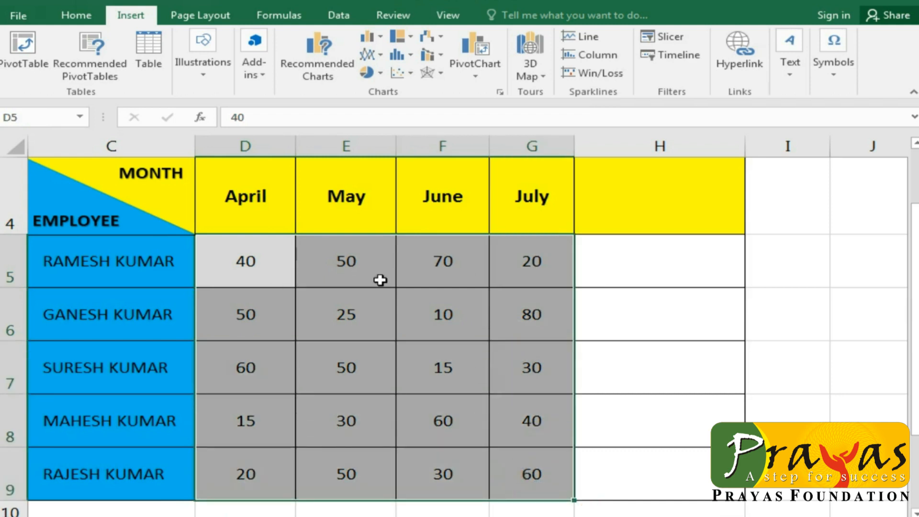
pyautogui.click(126, 264)
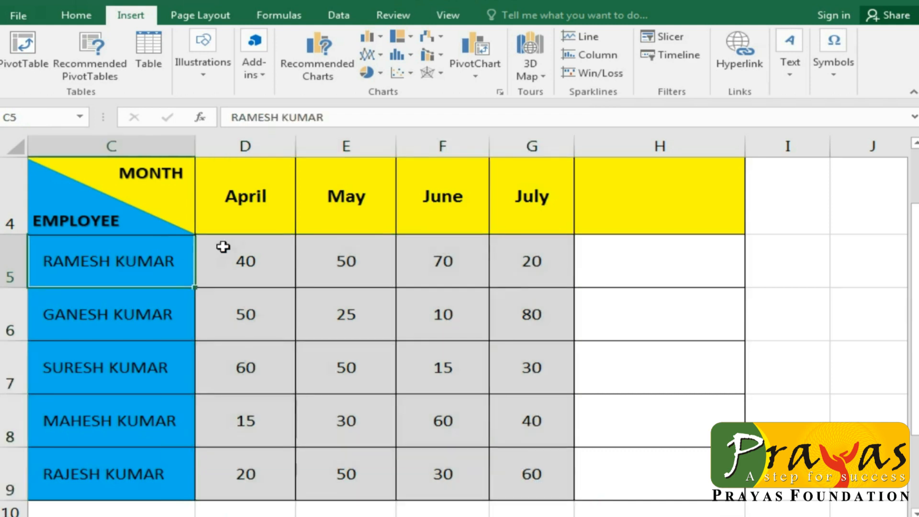
pyautogui.click(242, 258)
pyautogui.click(322, 254)
pyautogui.click(468, 252)
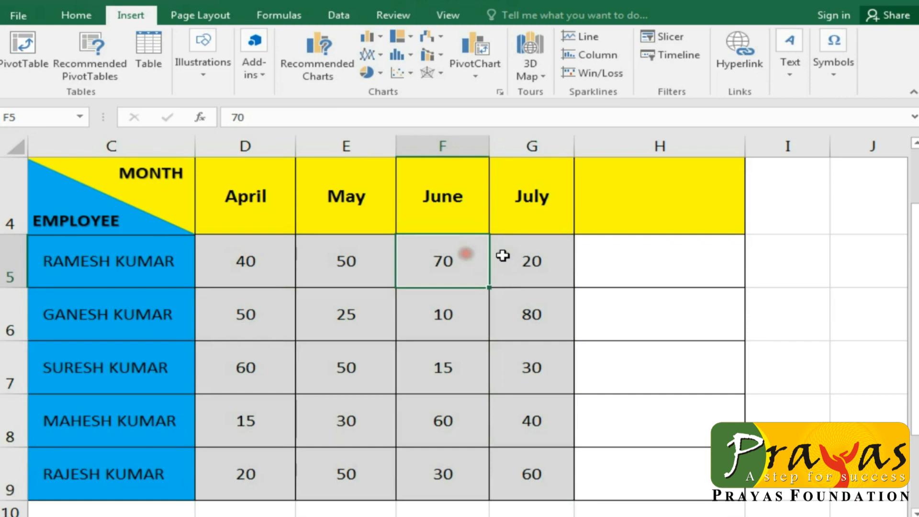
pyautogui.click(504, 255)
pyautogui.moveTo(258, 260); pyautogui.dragTo(497, 259)
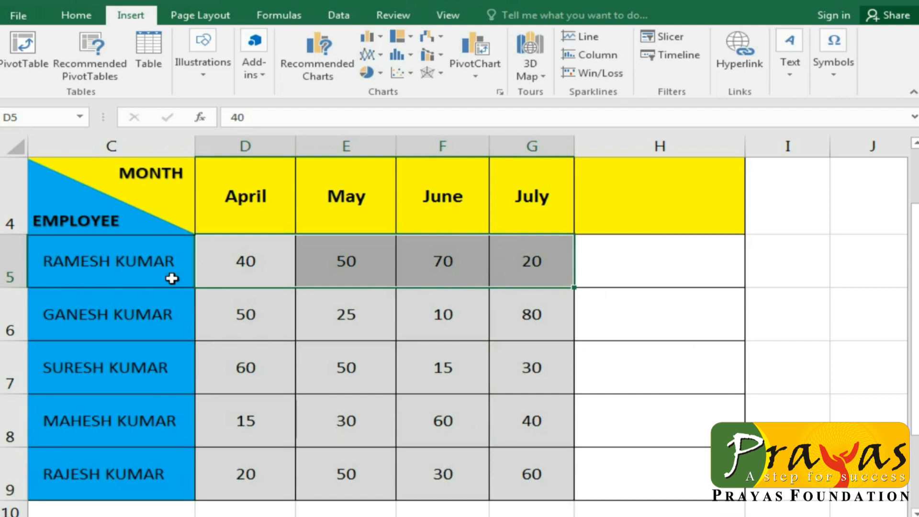
# Step: Insert a column sparkline in cell H5 using the data range D5:G5
pyautogui.click(630, 248)
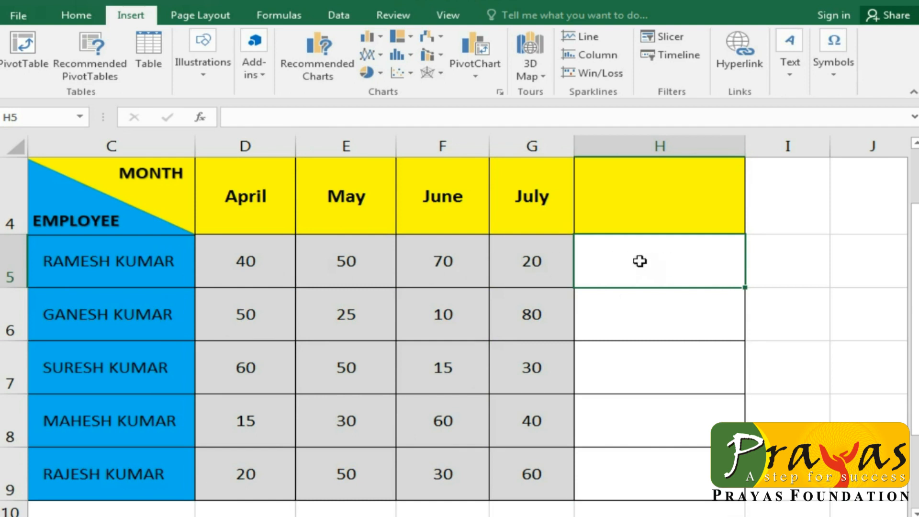
pyautogui.click(615, 56)
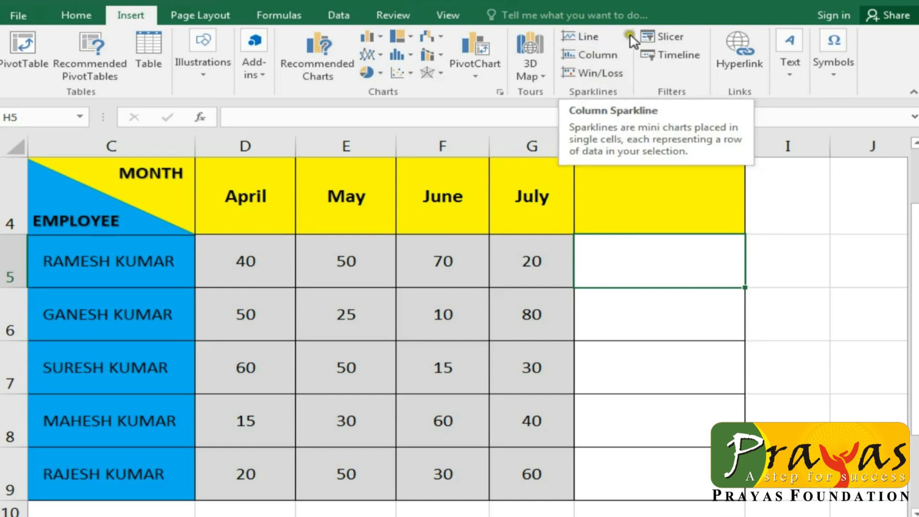
pyautogui.click(598, 55)
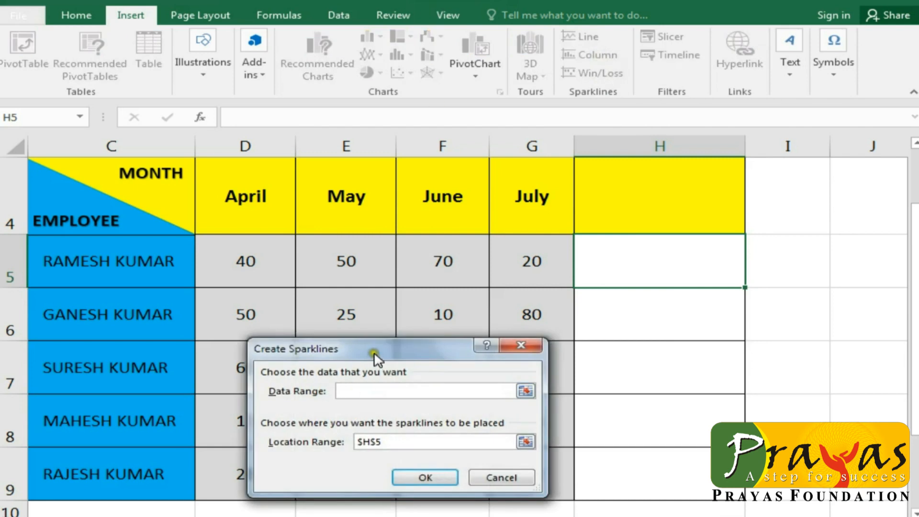
pyautogui.moveTo(375, 354); pyautogui.dragTo(430, 15)
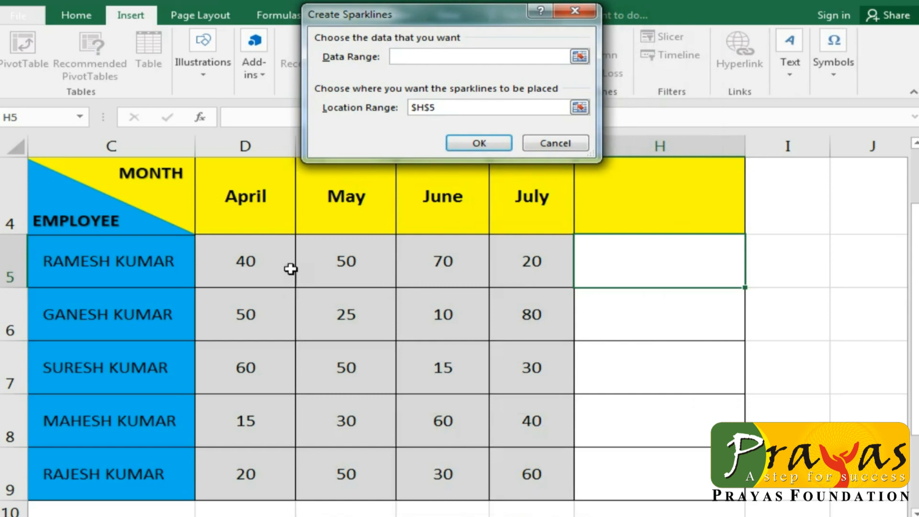
pyautogui.moveTo(245, 259); pyautogui.dragTo(494, 263)
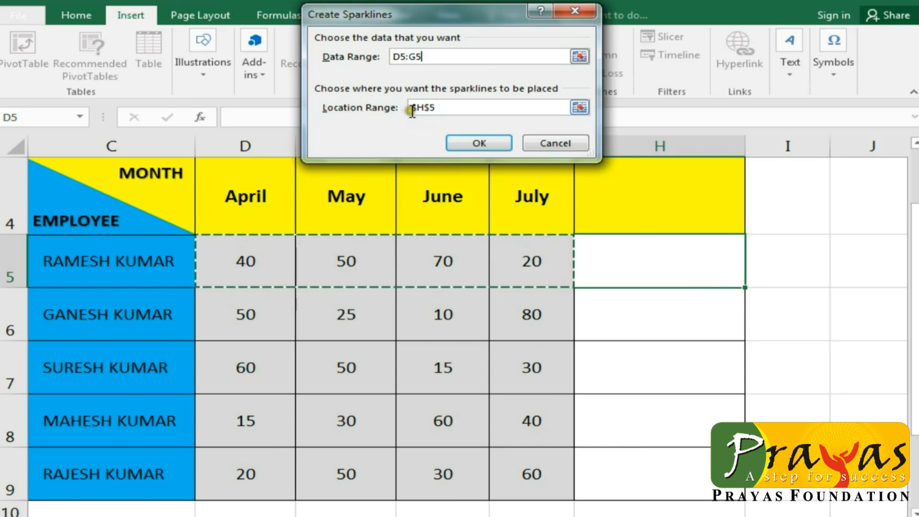
pyautogui.click(459, 141)
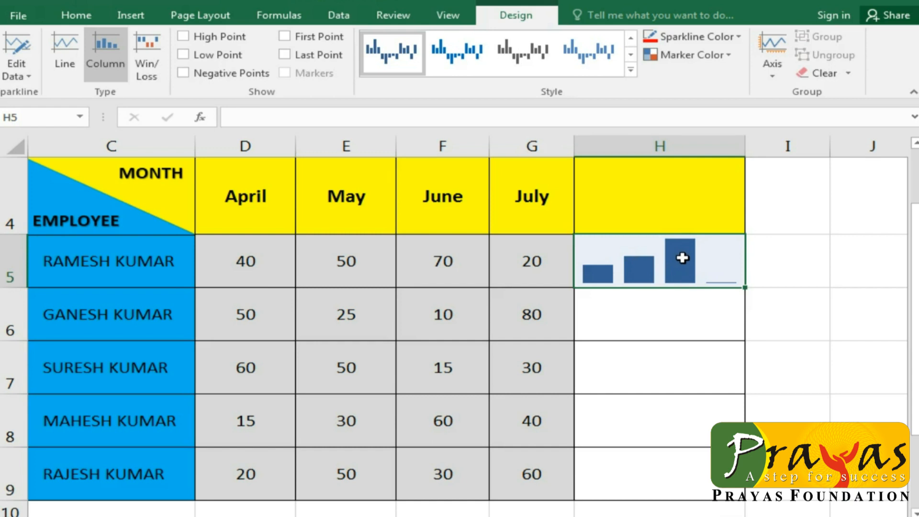
# Step: Highlight the high point of the H5 sparkline and apply a blue style with a darker blue high point
pyautogui.click(190, 33)
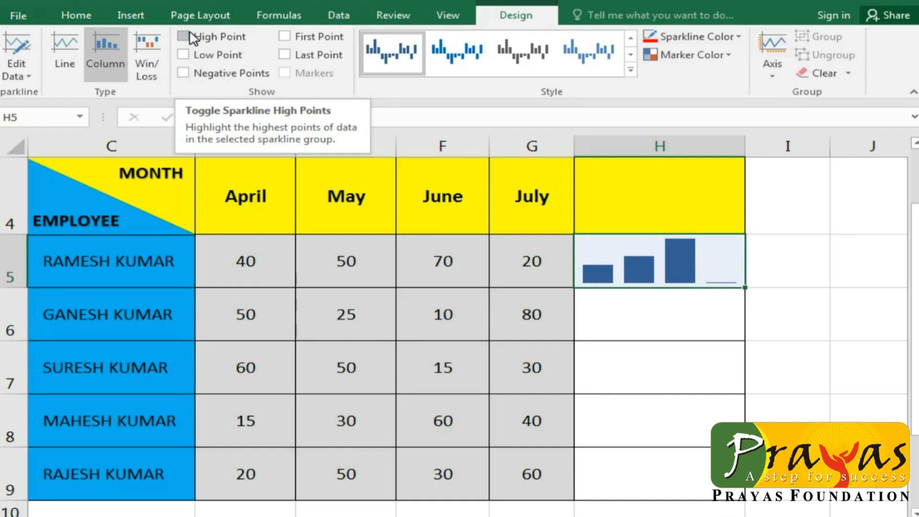
pyautogui.click(190, 35)
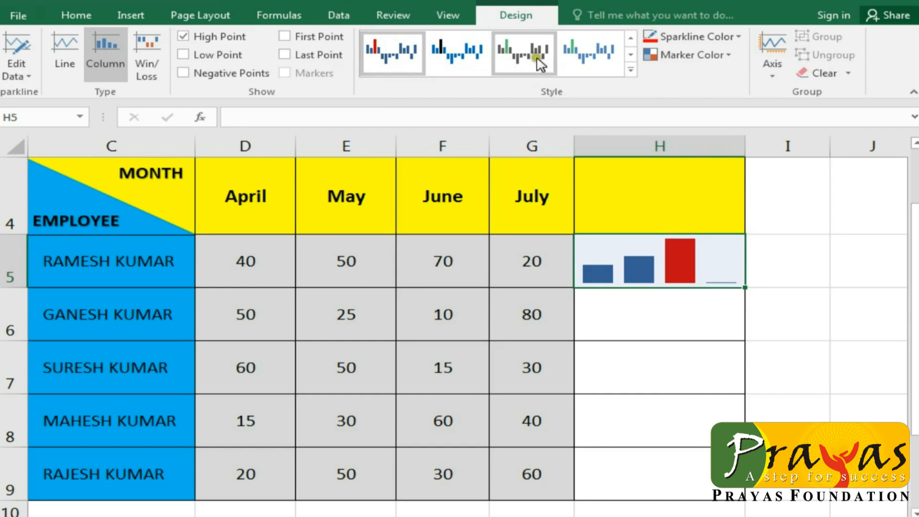
pyautogui.click(631, 70)
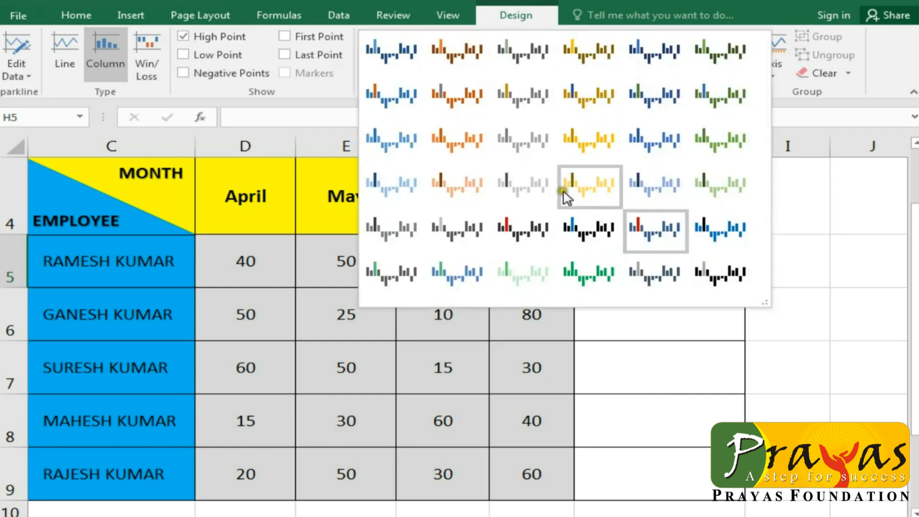
pyautogui.click(718, 228)
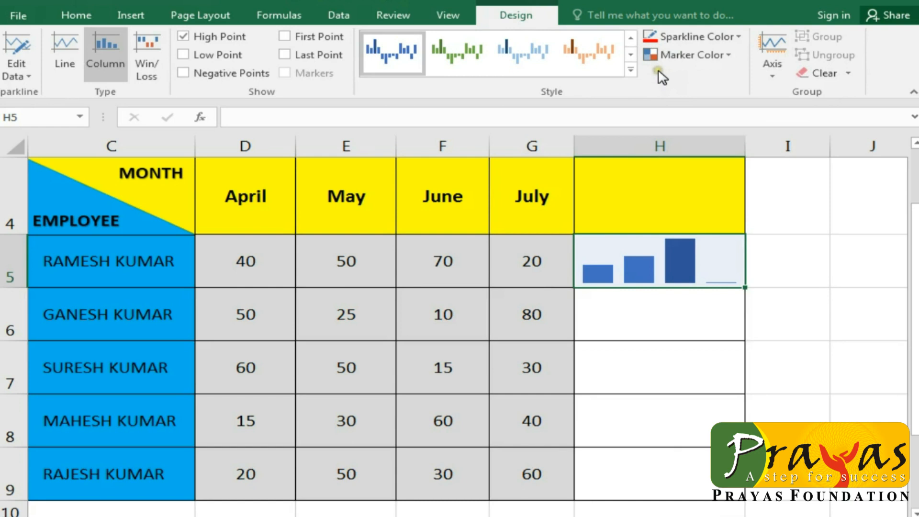
# Step: Set the sparkline's high point and low point marker colours to standard green
pyautogui.click(727, 55)
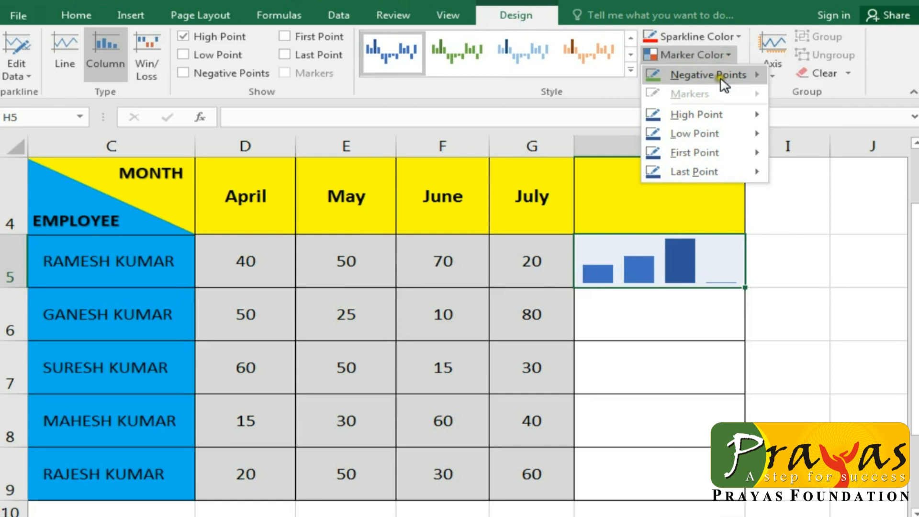
pyautogui.moveTo(696, 118)
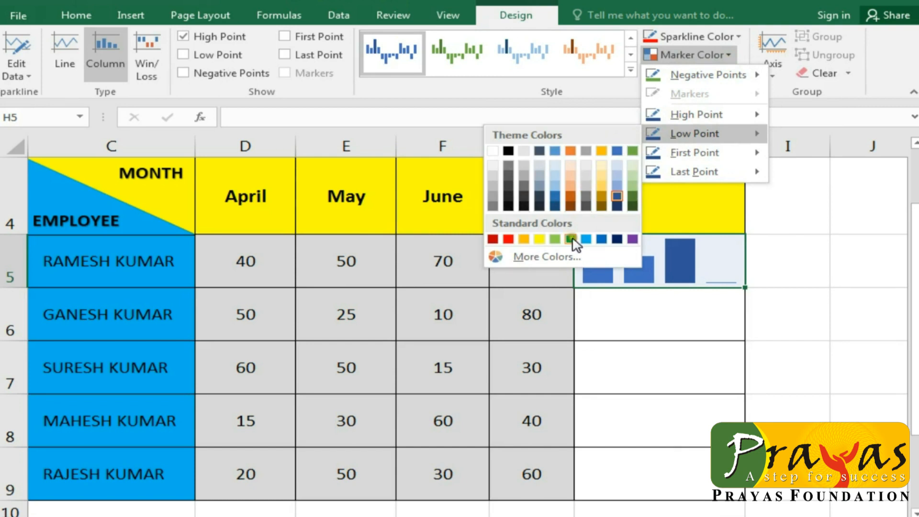
pyautogui.click(570, 239)
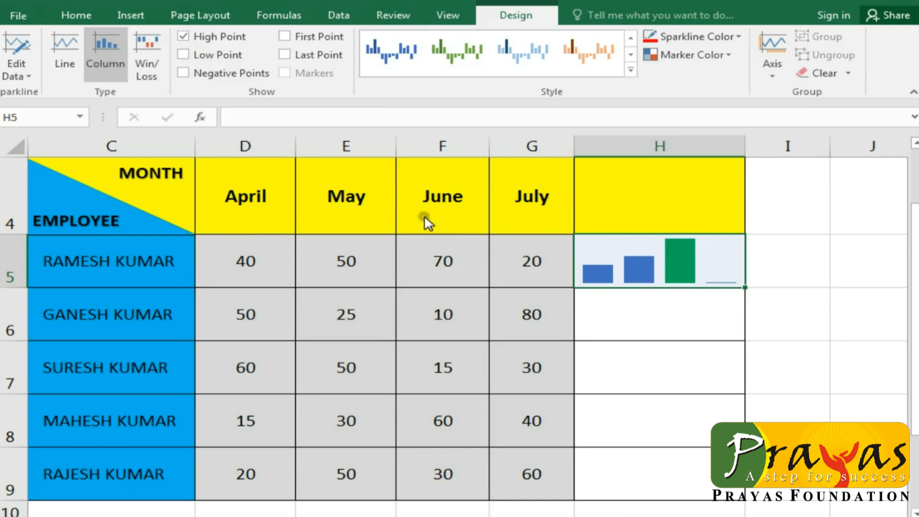
# Step: Highlight the sparkline's low point and set its marker colour to standard red
pyautogui.click(184, 54)
pyautogui.click(730, 56)
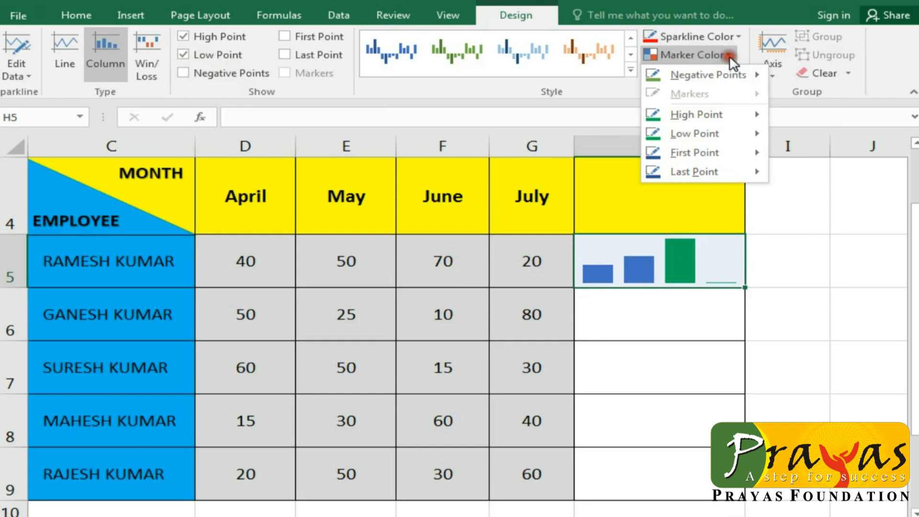
pyautogui.moveTo(707, 134)
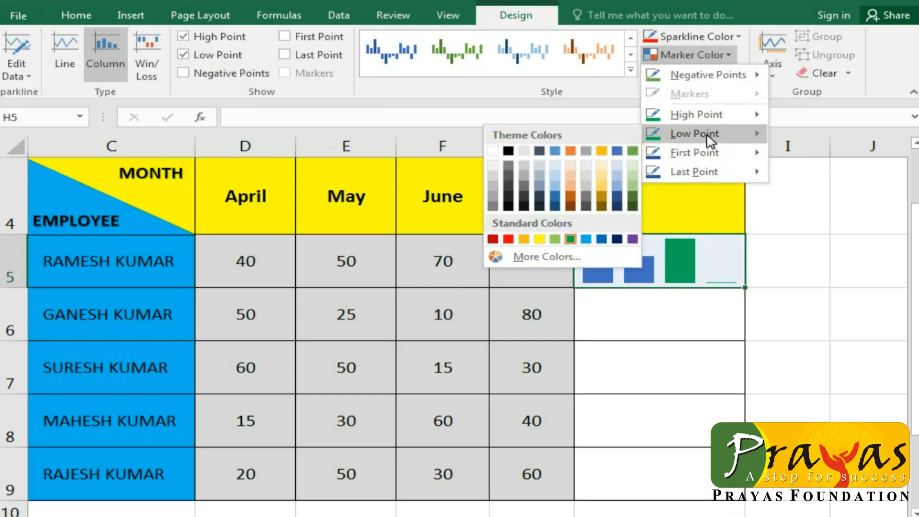
pyautogui.click(508, 239)
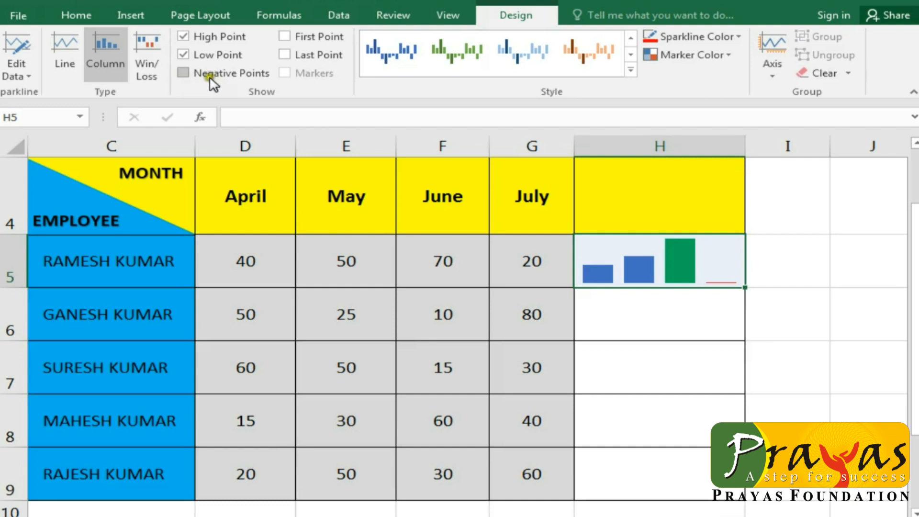
# Step: Highlight negative points in the sparkline and set the May value in cell E5 to -20 to test it
pyautogui.click(182, 73)
pyautogui.click(344, 257)
pyautogui.write('-')
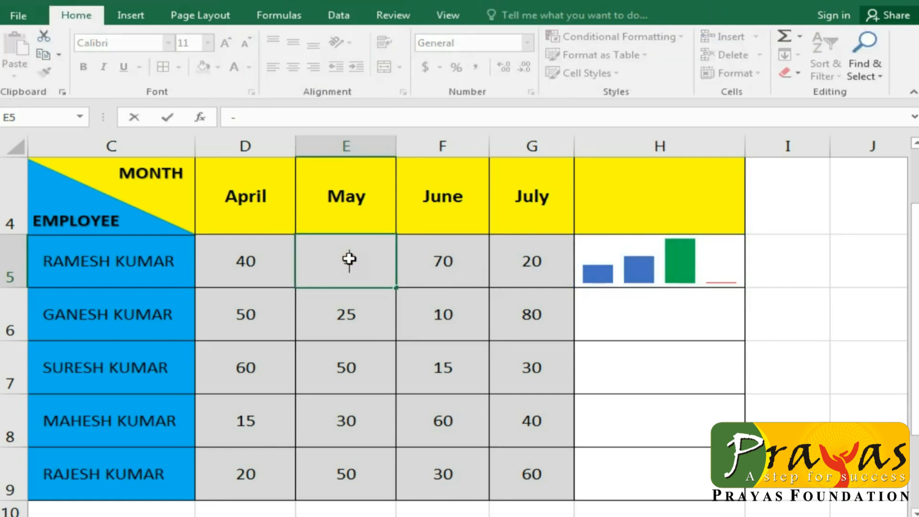
pyautogui.write('20')
pyautogui.press('Return')
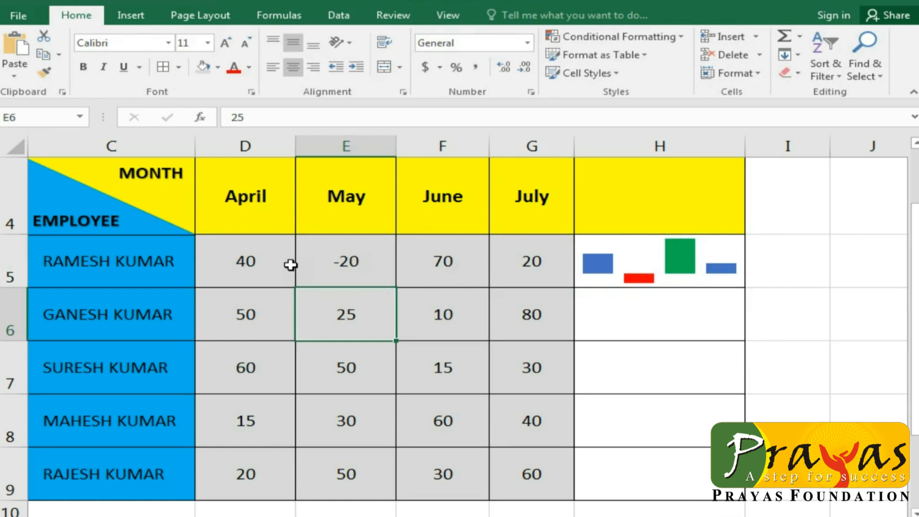
pyautogui.click(366, 256)
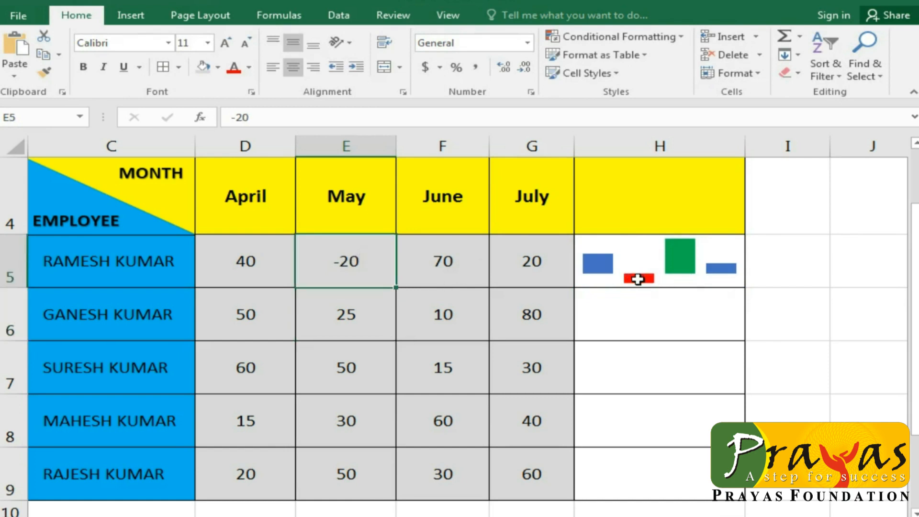
pyautogui.click(659, 273)
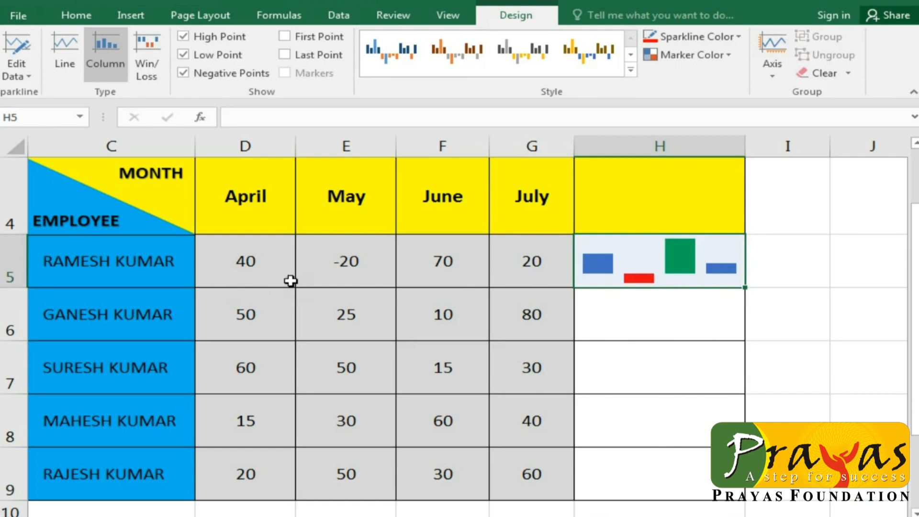
# Step: Set the May value in cell E5 to 50
pyautogui.click(355, 276)
pyautogui.write('50')
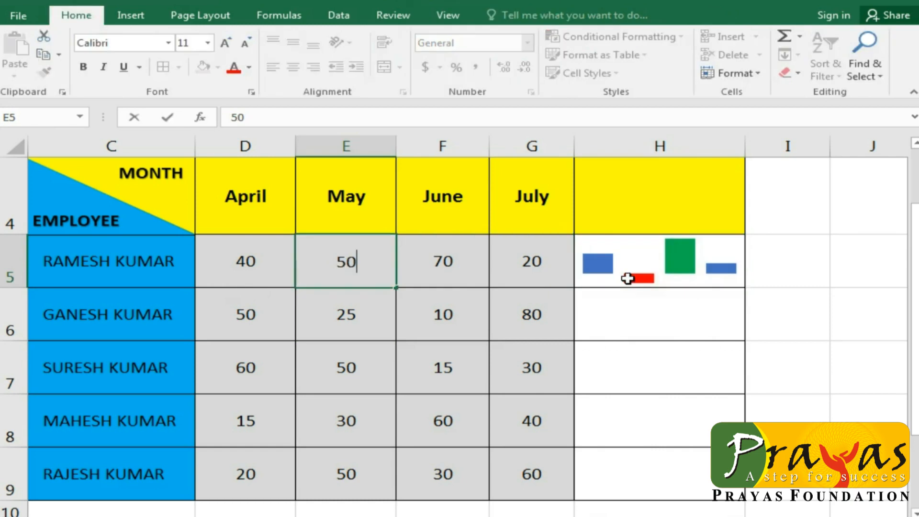
pyautogui.press('Return')
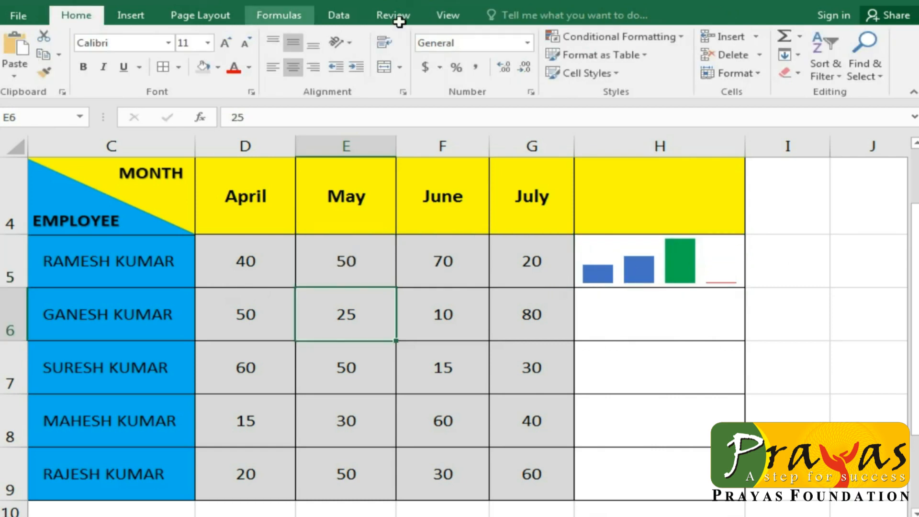
# Step: Highlight the first point and the last point of the H5 sparkline, and keep its cell selected
pyautogui.click(620, 277)
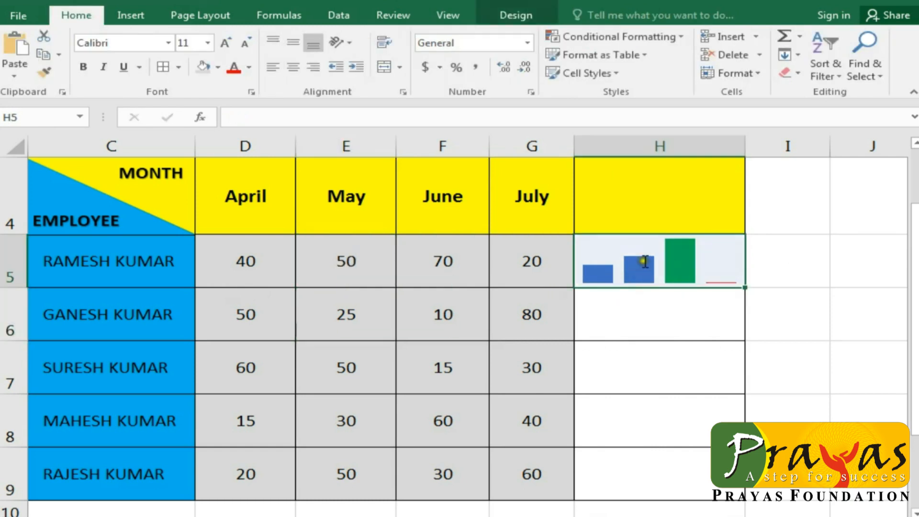
pyautogui.click(500, 17)
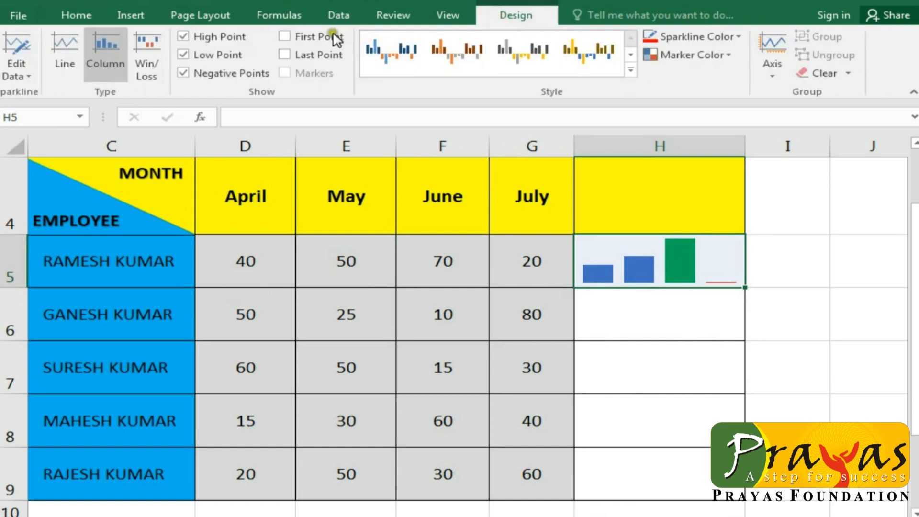
pyautogui.click(286, 38)
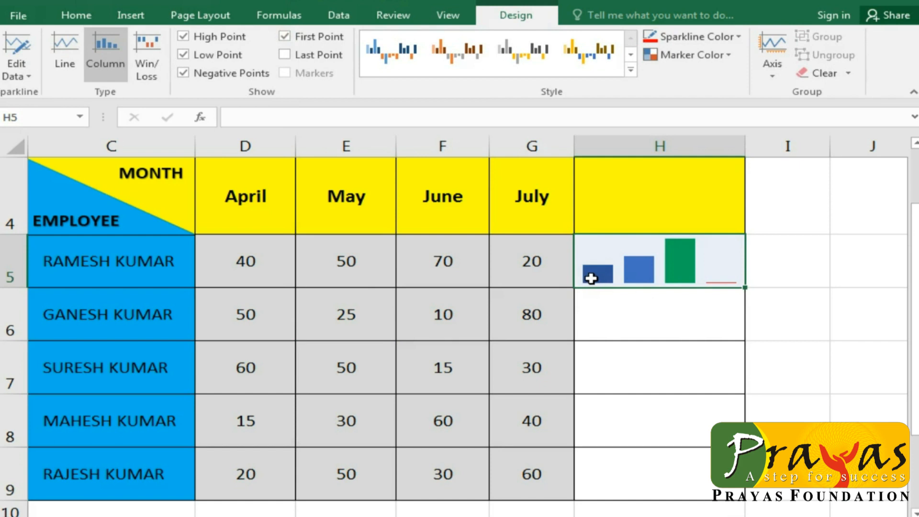
pyautogui.click(284, 54)
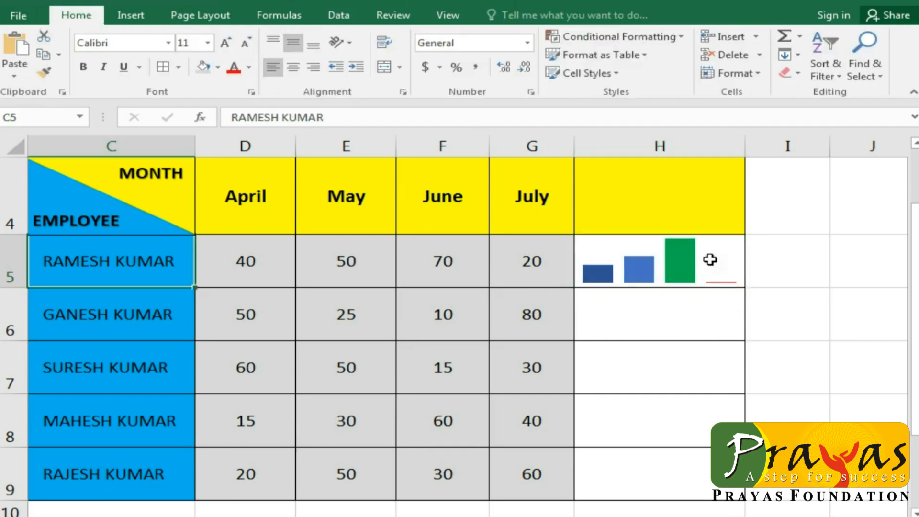
pyautogui.click(708, 258)
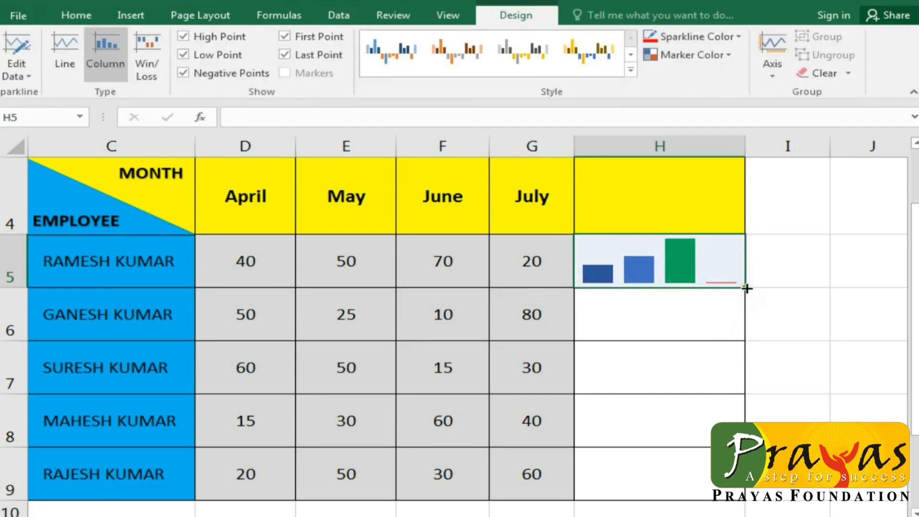
# Step: Fill the H5 sparkline down through H9 and switch the sparklines to Line and finally to Win/Loss
pyautogui.moveTo(747, 288); pyautogui.dragTo(755, 501)
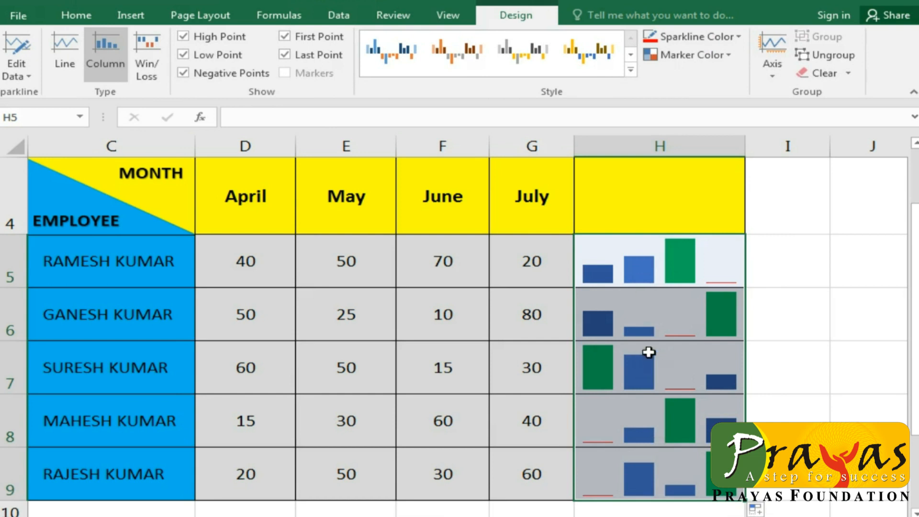
pyautogui.click(54, 40)
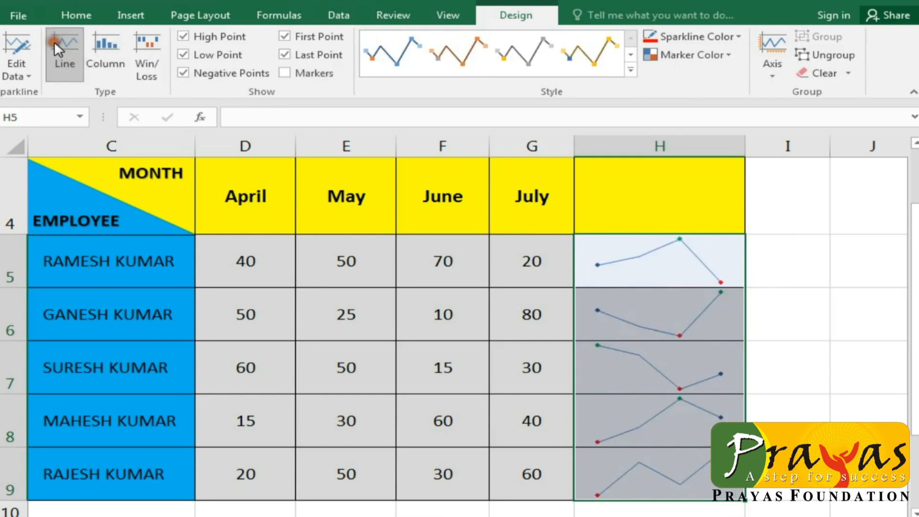
pyautogui.click(151, 48)
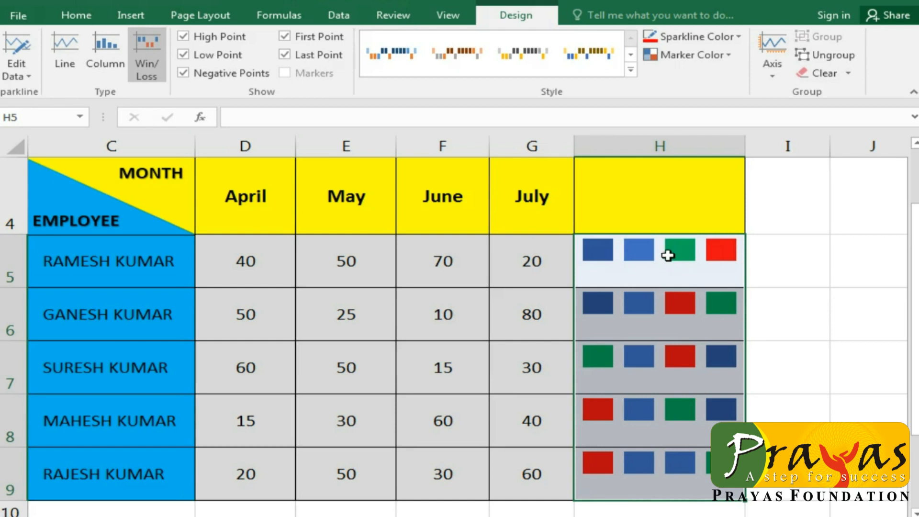
# Step: Set the July value in cell G5 to -50 to test a loss in the first employee's sparkline
pyautogui.click(537, 263)
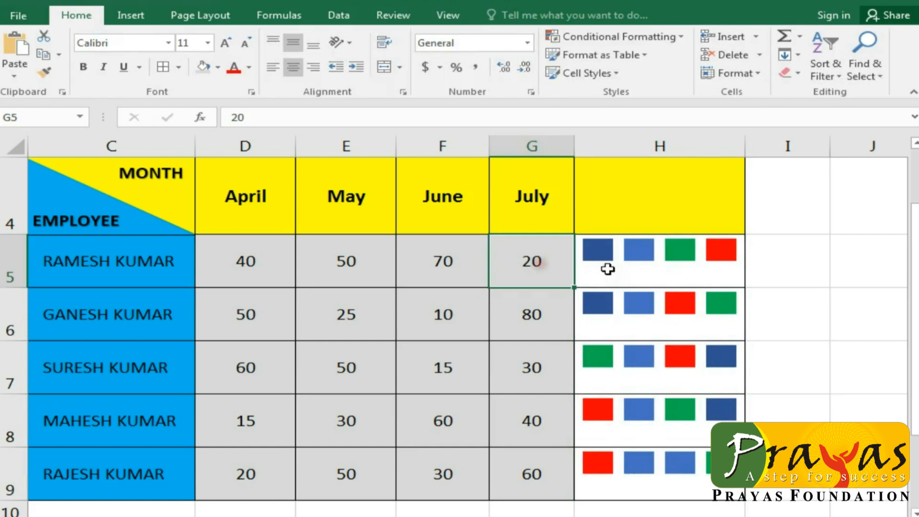
pyautogui.write('-50')
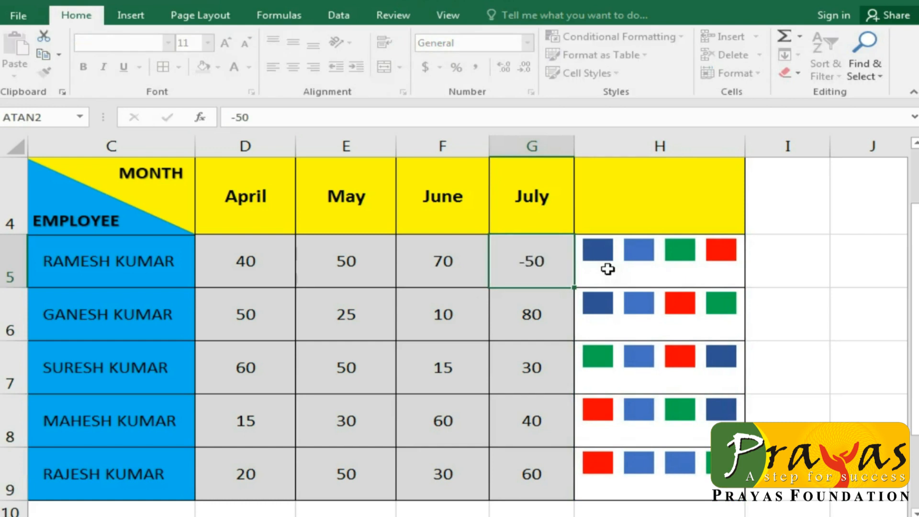
pyautogui.press('Return')
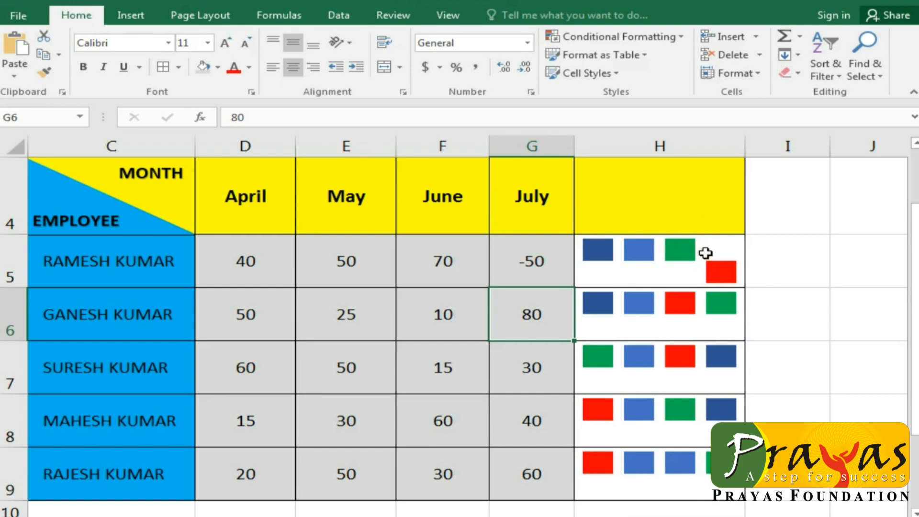
# Step: Change the sparklines in H5:H9 to the Column type and finally to the Line type
pyautogui.moveTo(705, 254); pyautogui.dragTo(701, 457)
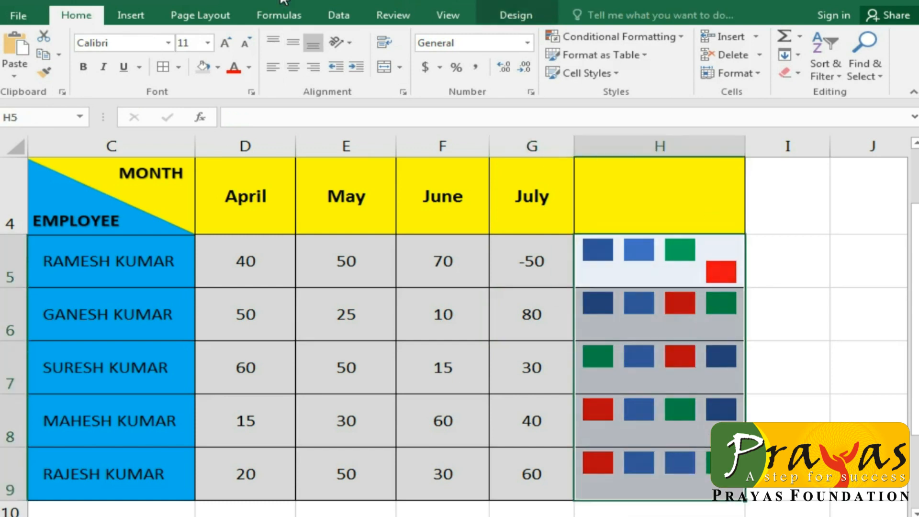
pyautogui.click(506, 18)
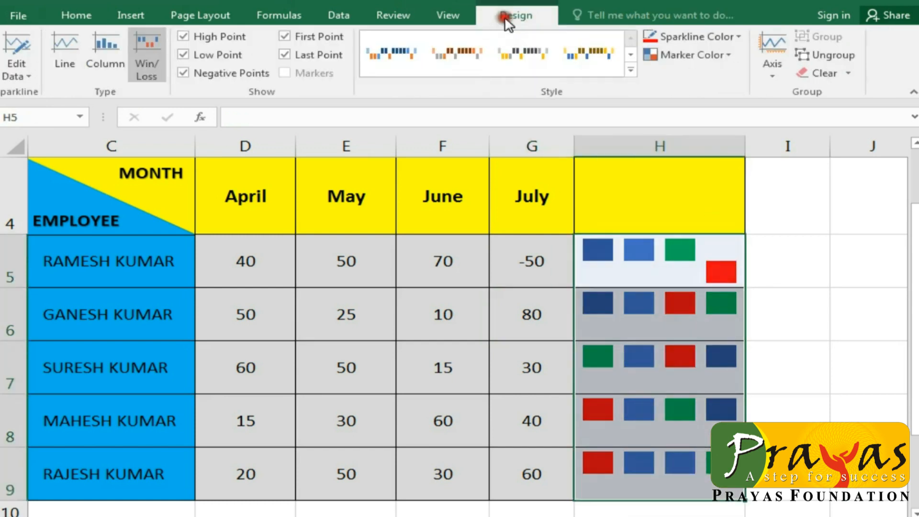
pyautogui.click(124, 47)
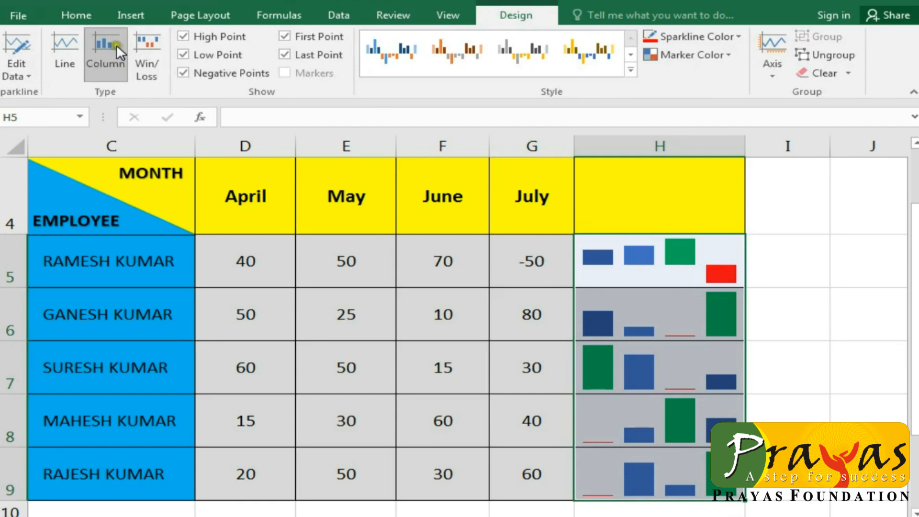
pyautogui.click(61, 47)
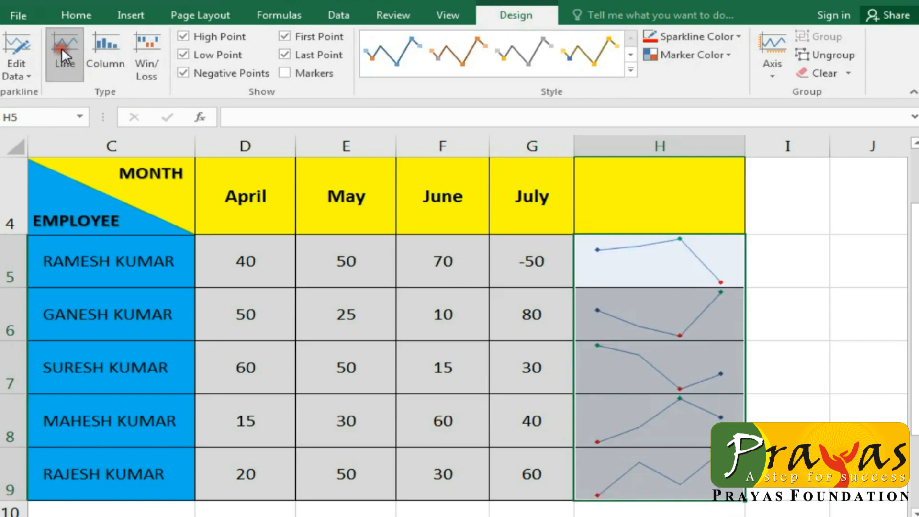